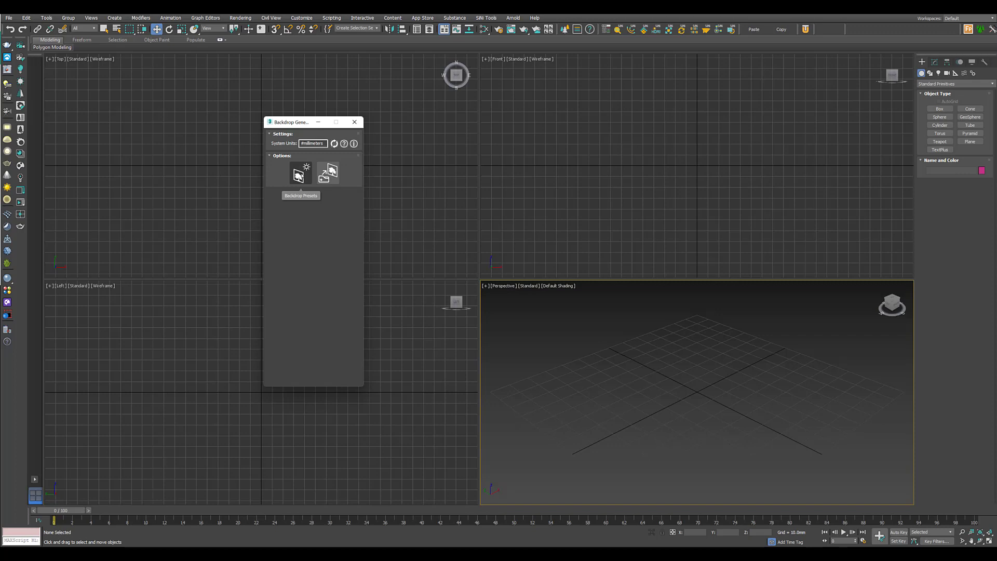
- Show the Backdrop Presets and browse panorama thumbnails 3 through 14
click(299, 174)
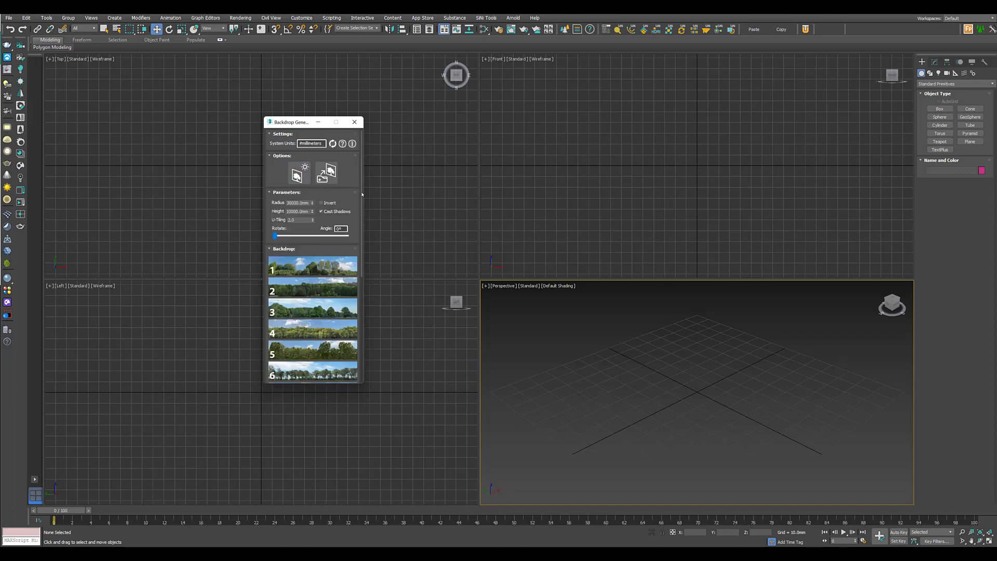
scroll(322, 260, down, 2)
scroll(327, 265, down, 2)
scroll(335, 270, down, 2)
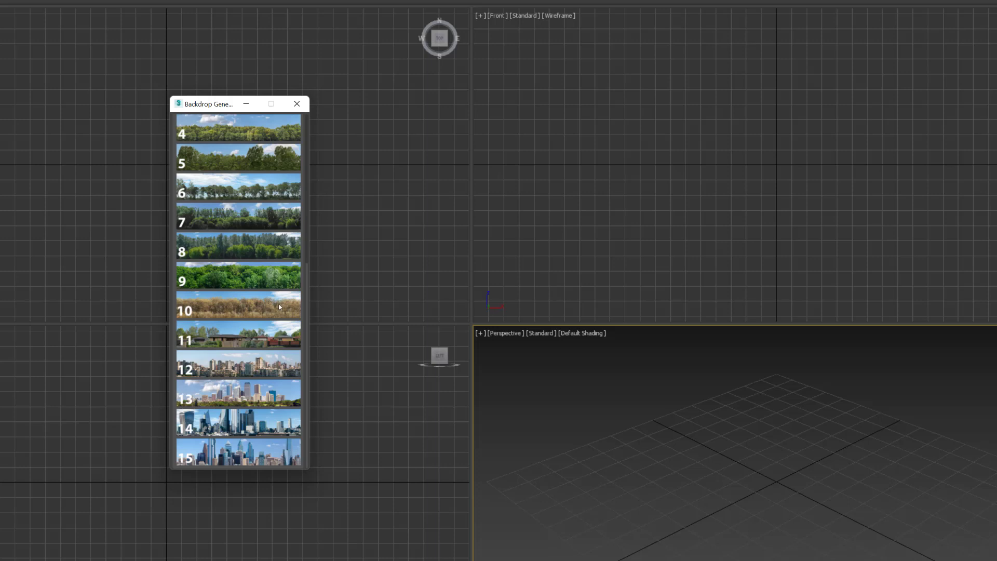
scroll(258, 325, up, 3)
scroll(259, 325, up, 1)
scroll(259, 325, up, 3)
scroll(258, 325, up, 3)
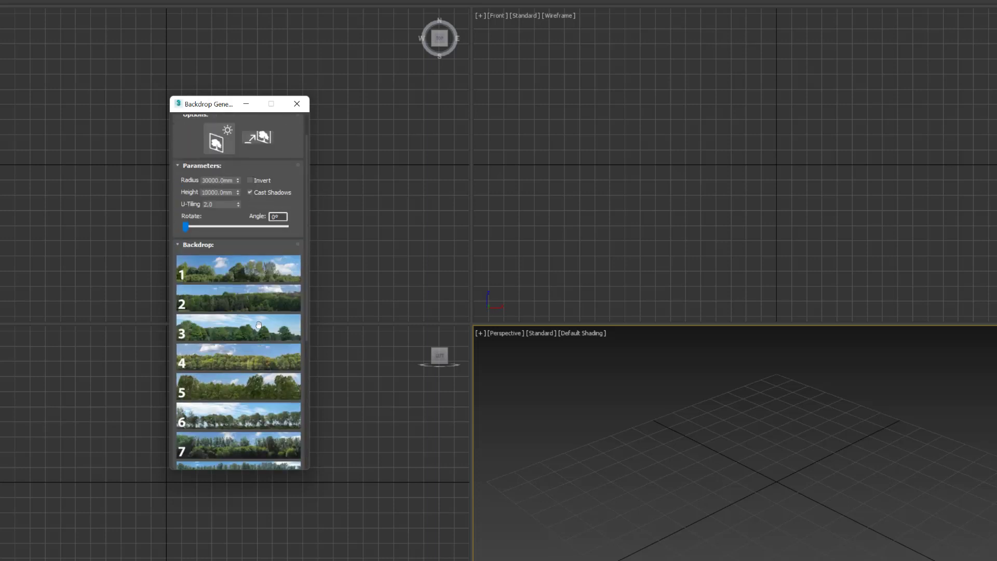
scroll(259, 325, up, 1)
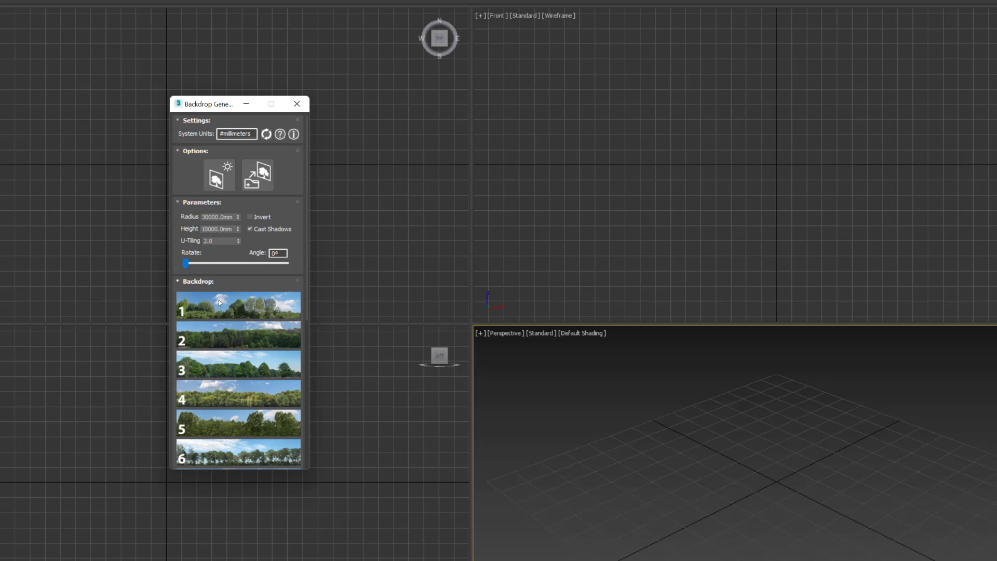
scroll(257, 300, down, 1)
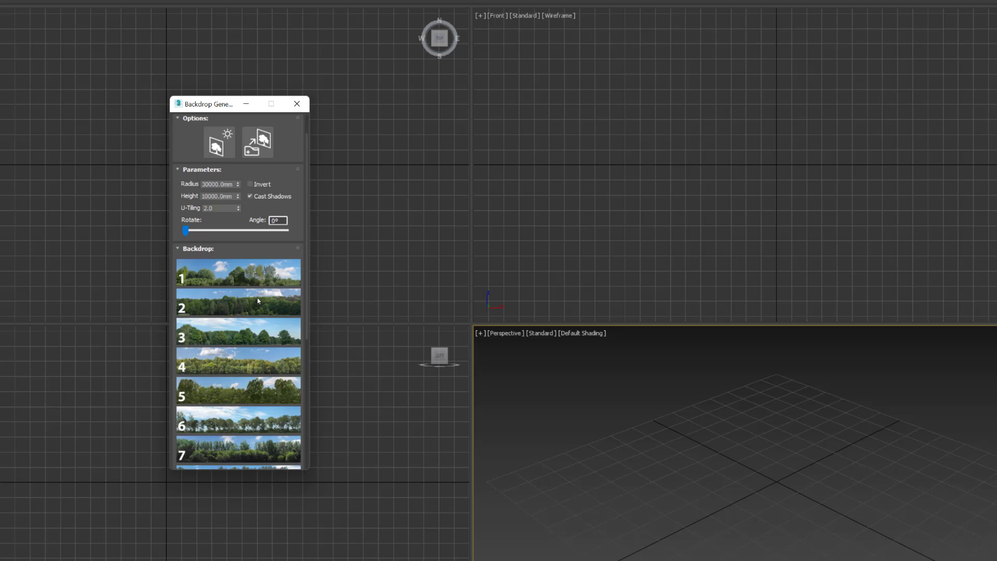
scroll(262, 363, down, 6)
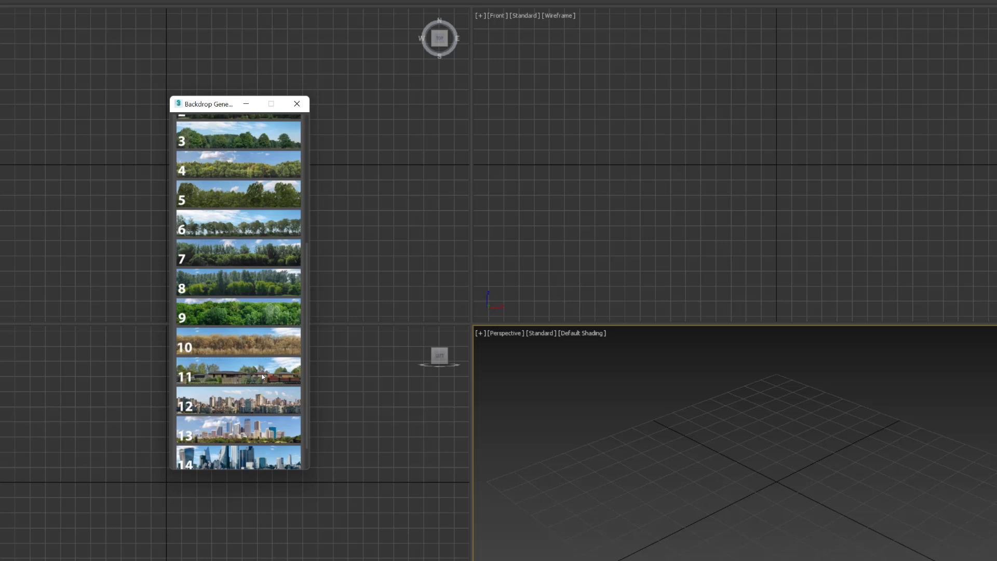
- Place panorama 11 (houses behind a fence) as backdrop BG_Preset_011, past the obsolete-file warning
click(243, 373)
click(776, 480)
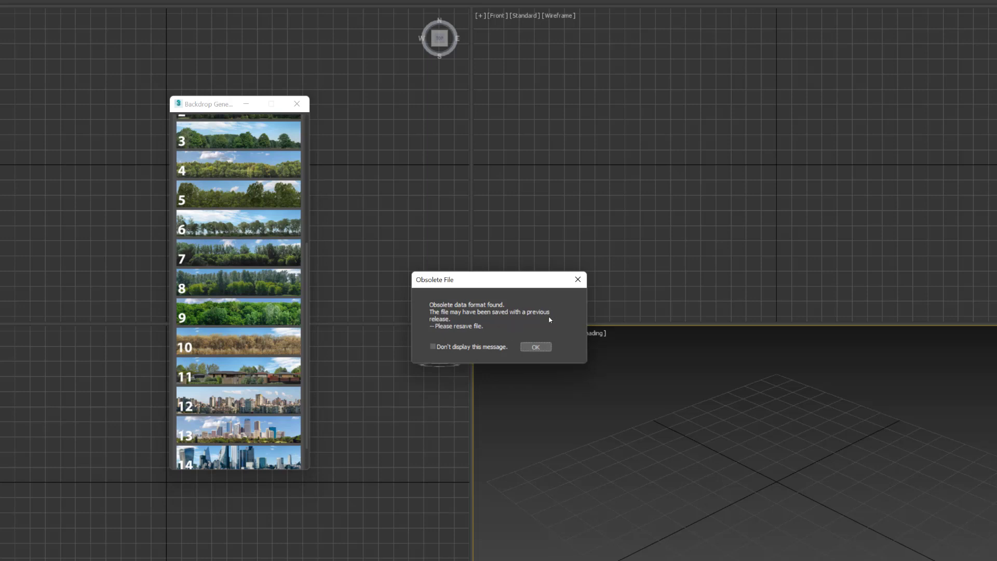
click(534, 347)
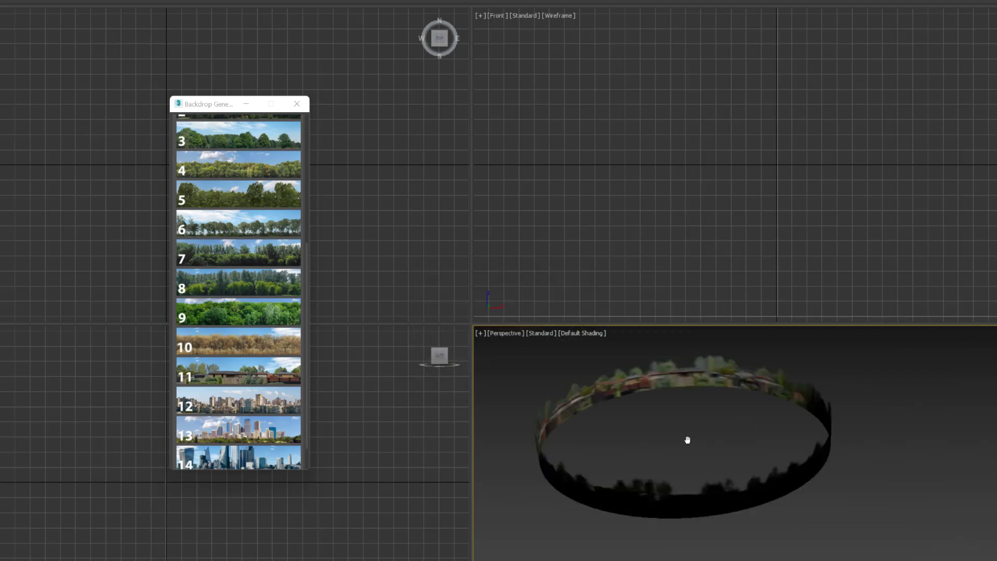
key(alt+w)
scroll(399, 226, up, 3)
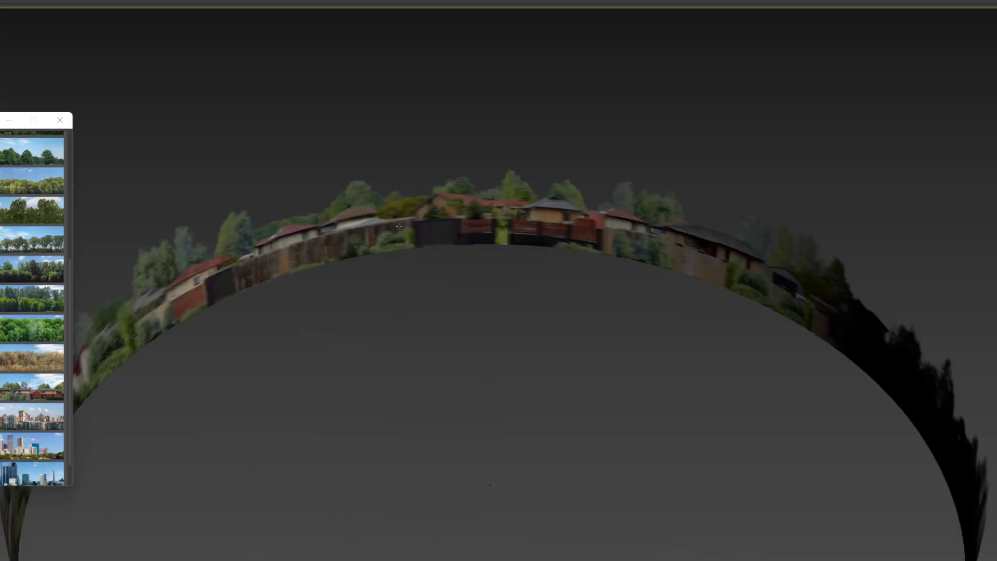
scroll(469, 307, up, 3)
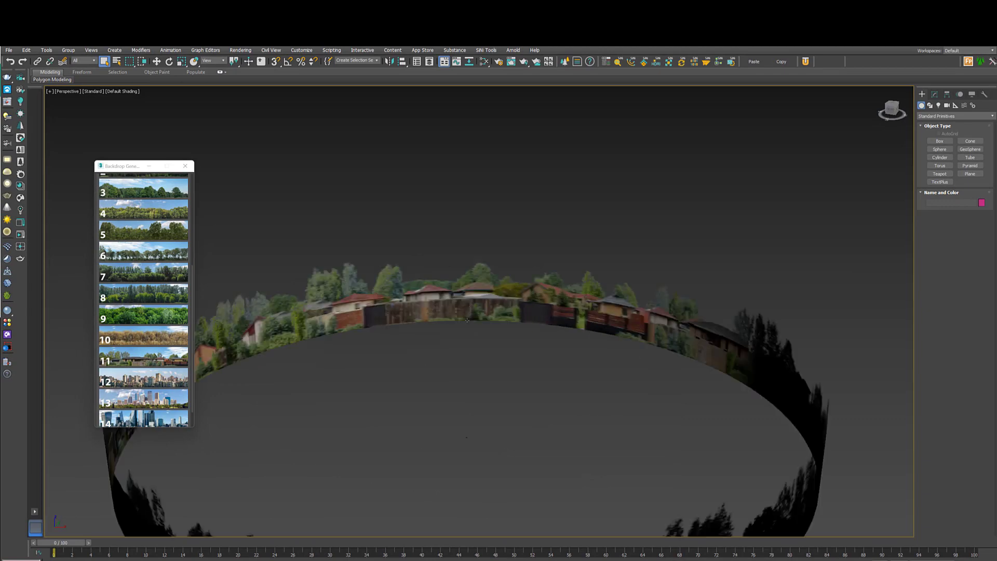
scroll(467, 320, up, 3)
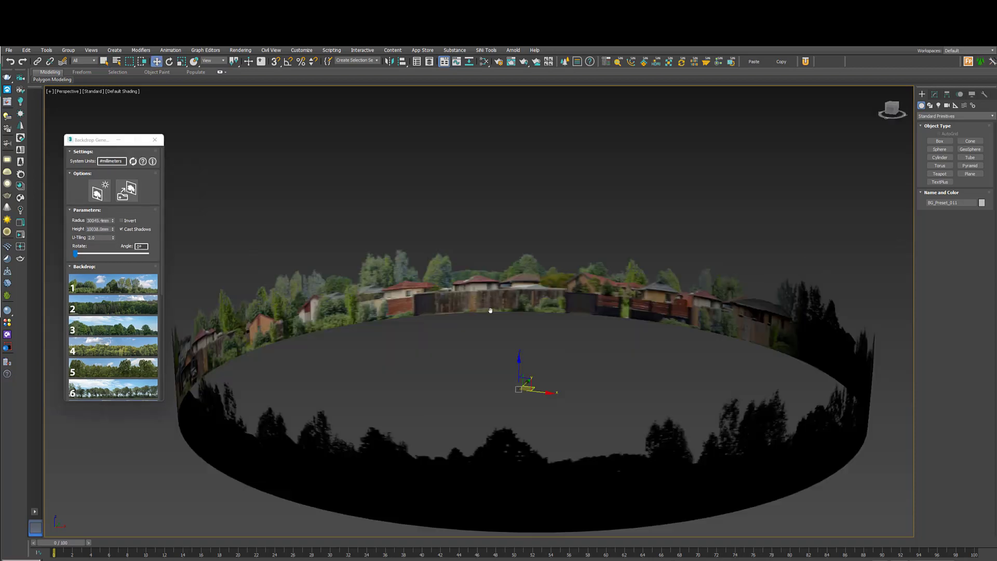
scroll(489, 307, down, 3)
- Draw a large ground plane in Top view covering the whole backdrop ring, shown shaded with edges
alt+middle_drag(494, 327, 534, 296)
scroll(534, 296, up, 3)
mouse_move(468, 293)
alt+middle_down()
mouse_move(468, 333)
mouse_move(468, 322)
alt+middle_up()
click(969, 174)
key(t)
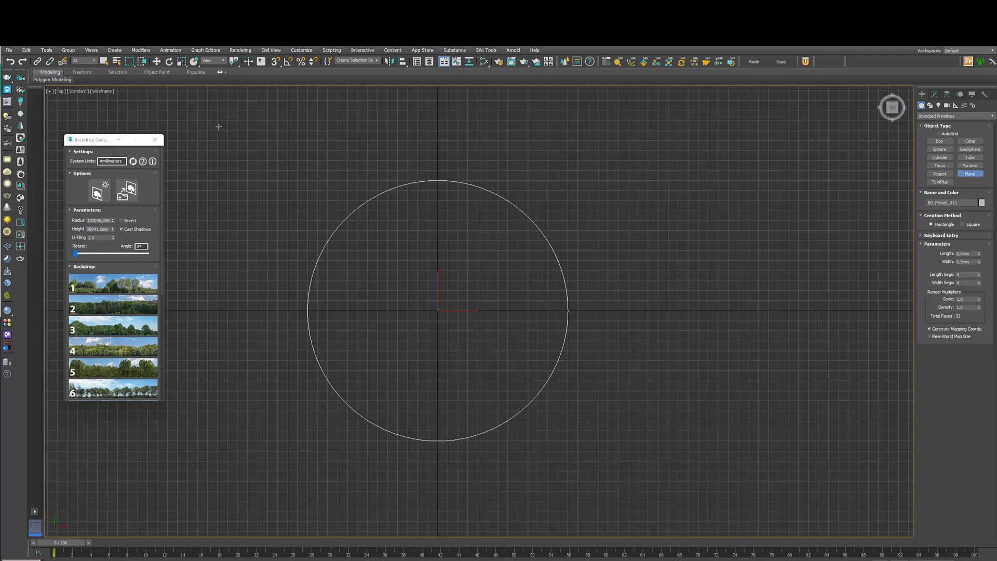
drag(219, 126, 654, 498)
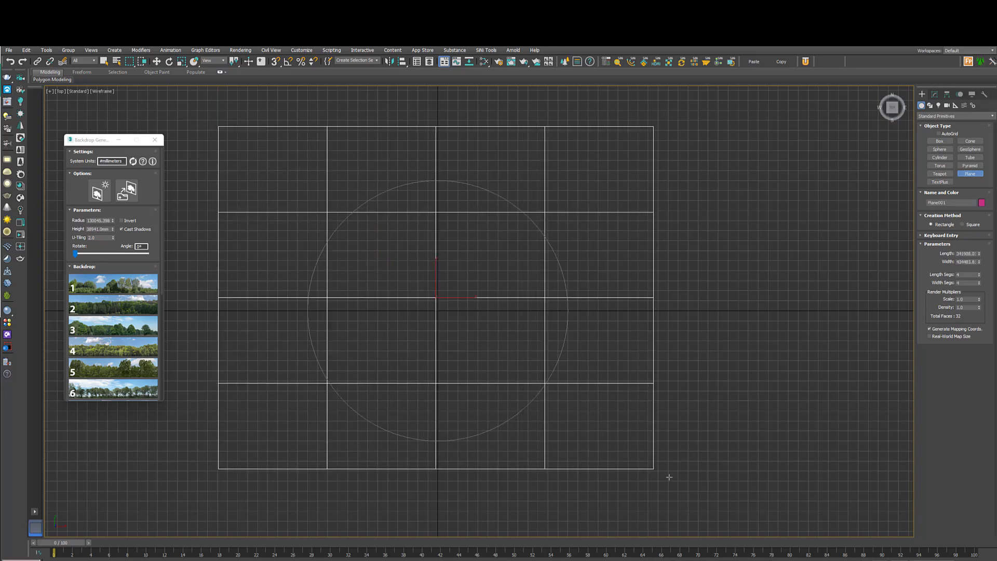
key(w)
key(F3)
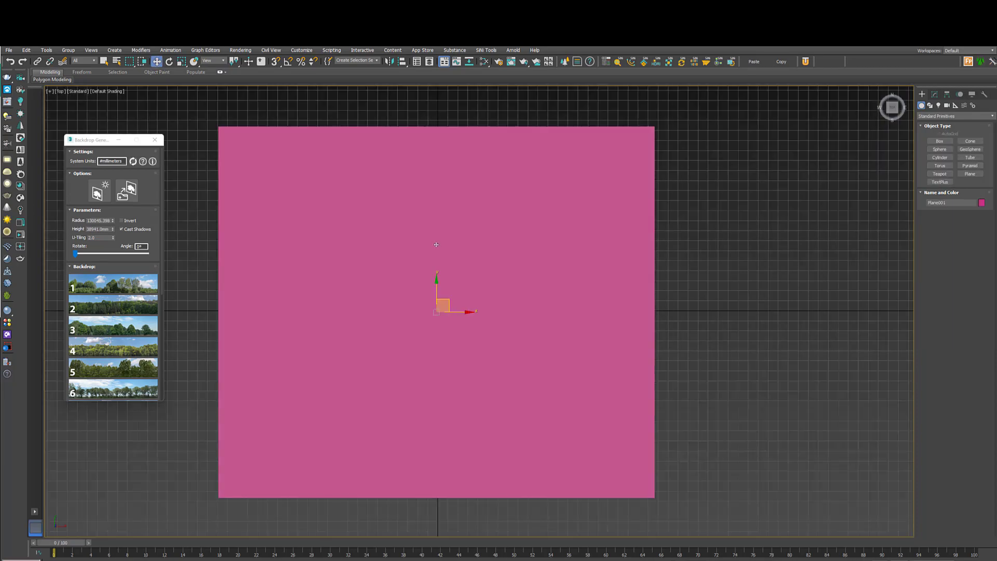
mouse_move(441, 312)
alt+middle_down()
mouse_move(441, 233)
mouse_move(430, 217)
mouse_move(423, 229)
alt+middle_up()
scroll(441, 233, up, 3)
key(F4)
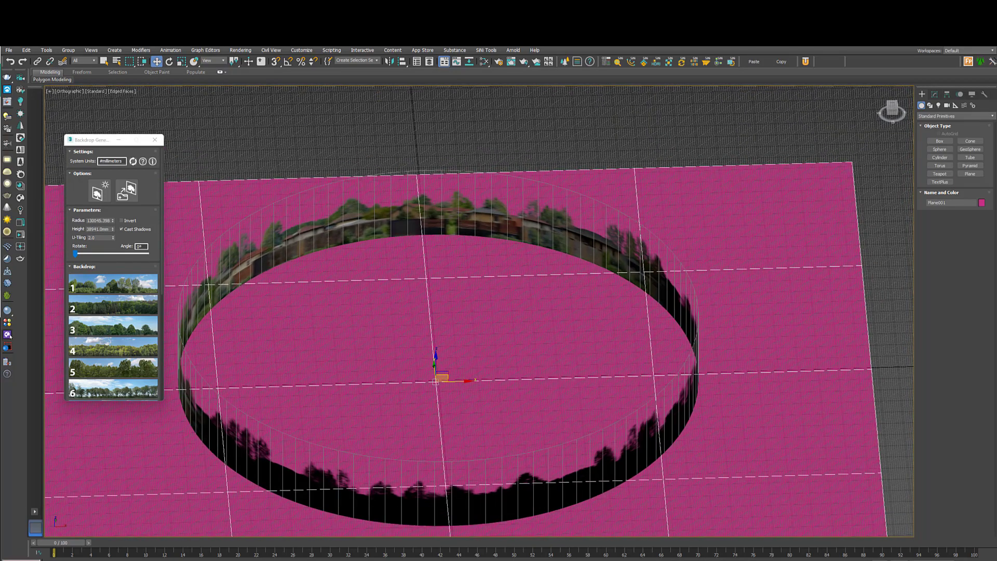
- Apply the Chaos Cosmos Asphalt Block 15-01 100cm material to the ground plane
click(8, 335)
mouse_move(668, 318)
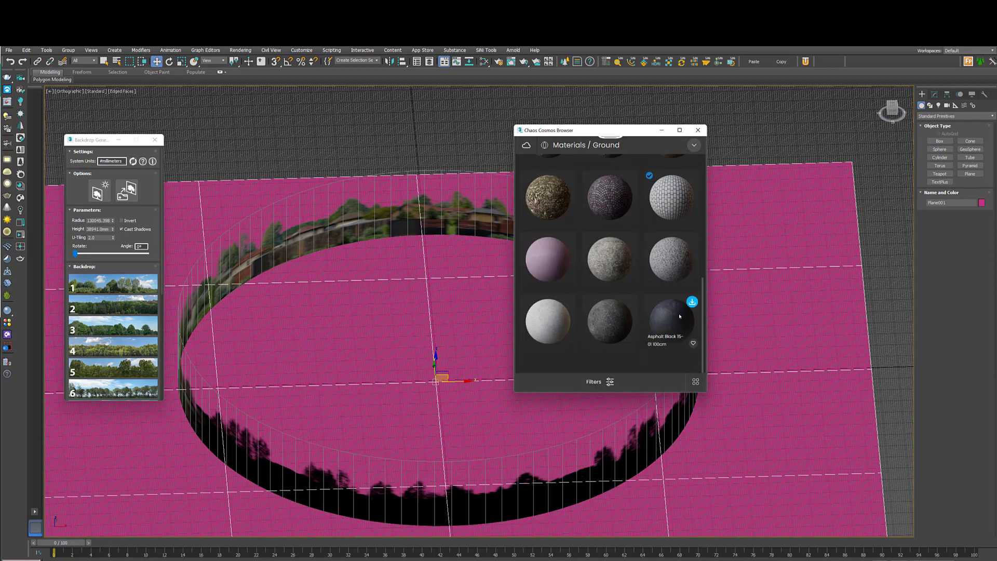
click(692, 302)
drag(681, 318, 472, 327)
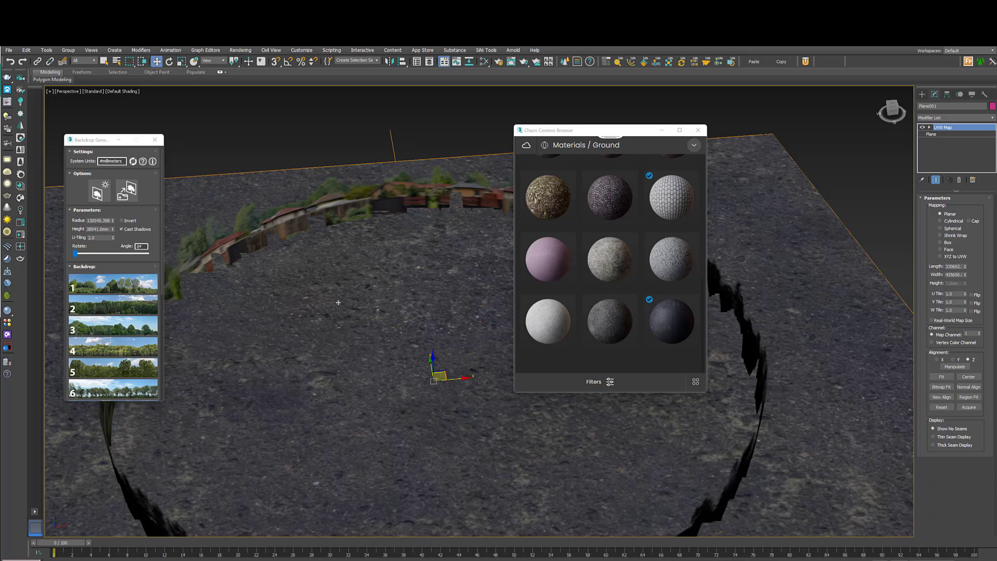
key(1)
key(r)
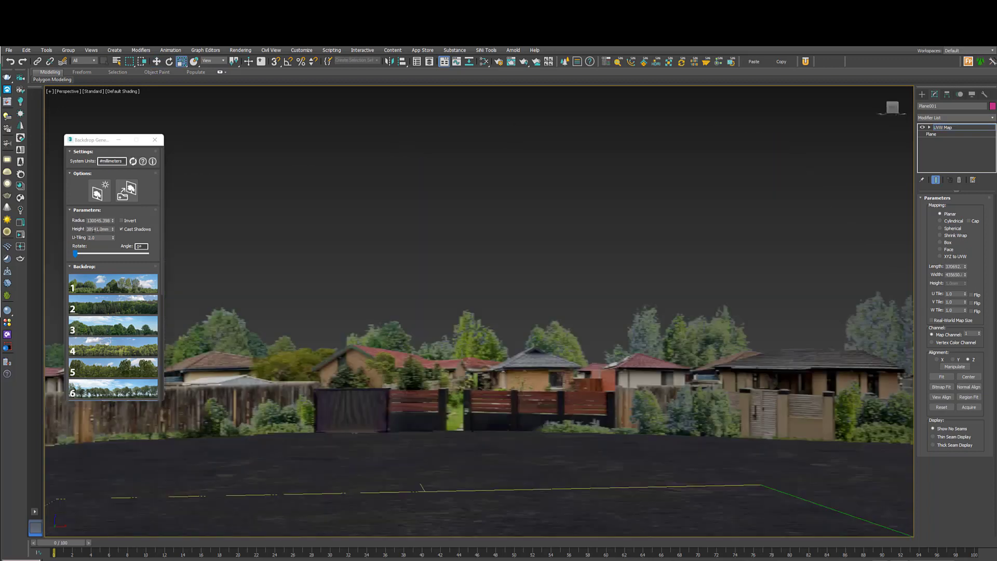
- Rotate the backdrop panorama to 31, then 63 degrees while watching the V-Ray render
click(99, 230)
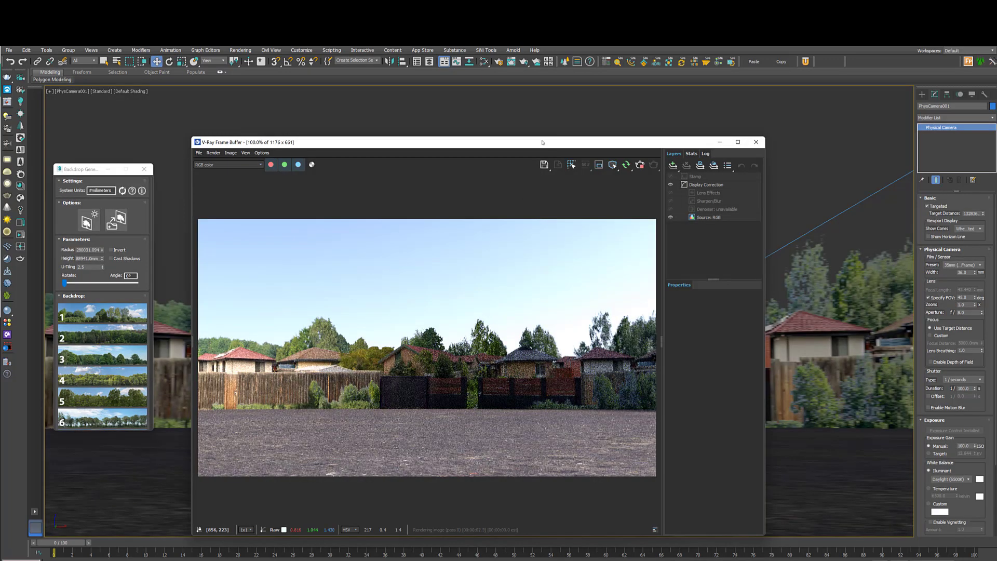
drag(542, 144, 571, 117)
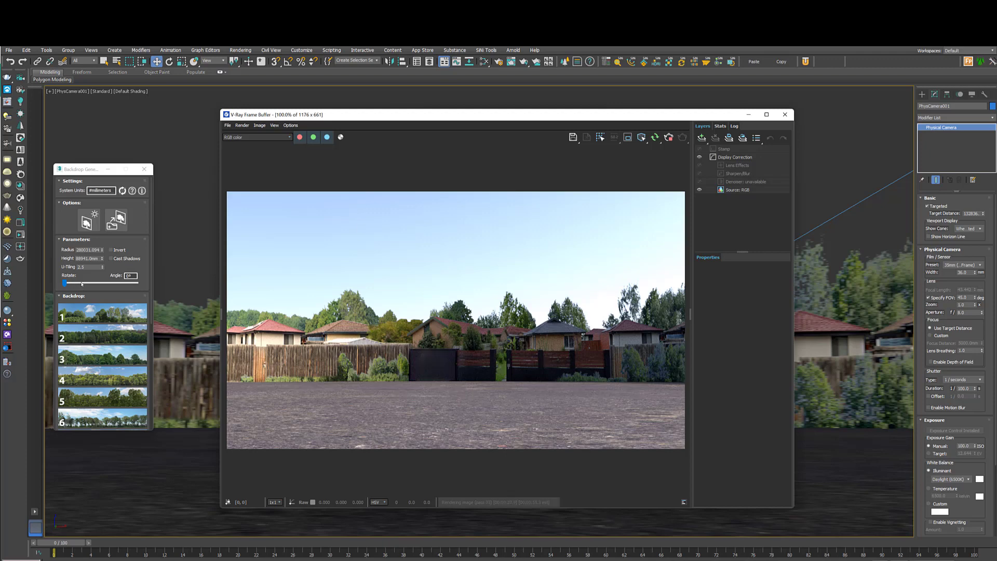
drag(64, 283, 76, 283)
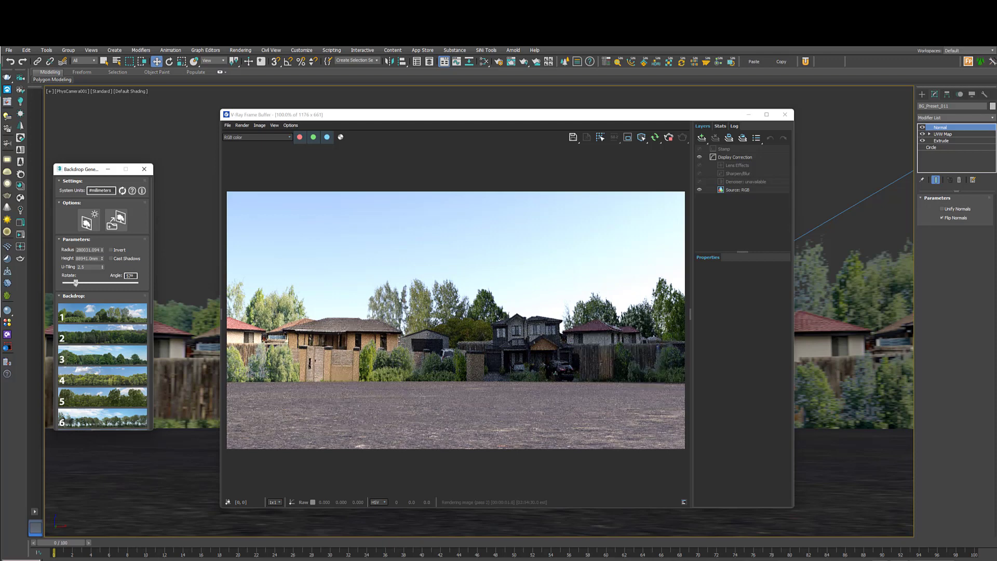
drag(76, 283, 77, 283)
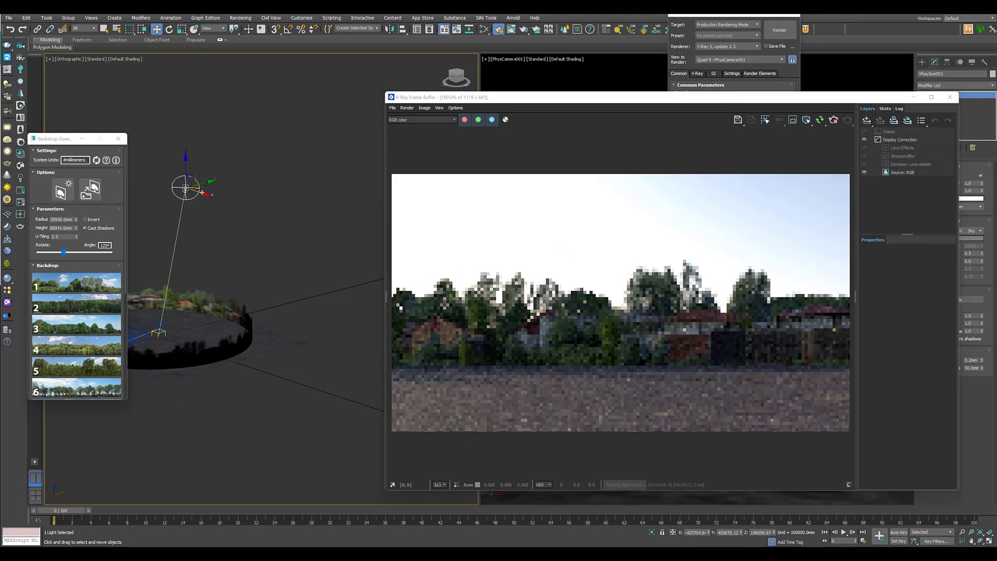
- Move the VRaySun along X and lower it for a low glare on the asphalt
mouse_move(202, 188)
mouse_down()
mouse_move(242, 243)
mouse_move(308, 284)
mouse_up()
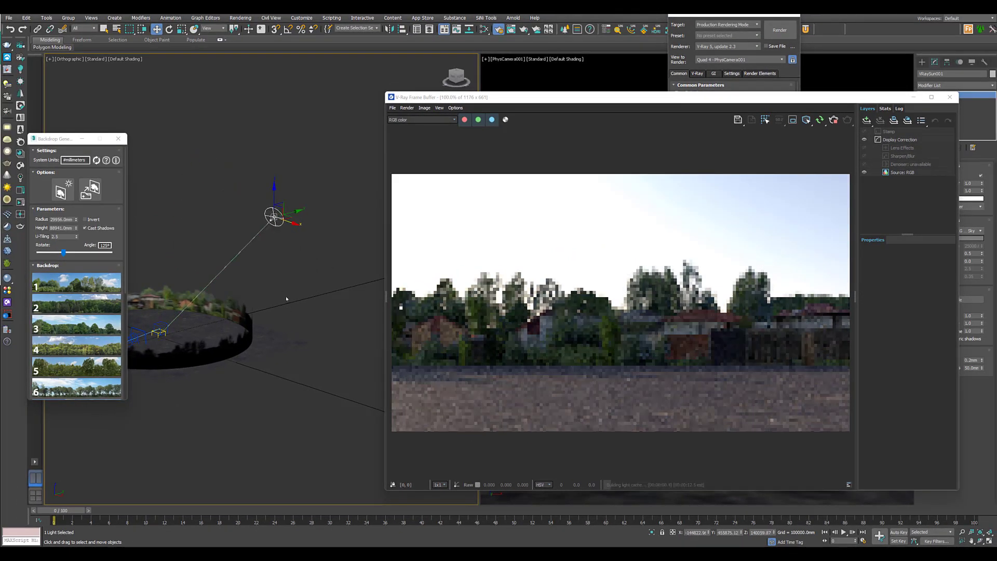
drag(235, 234, 344, 244)
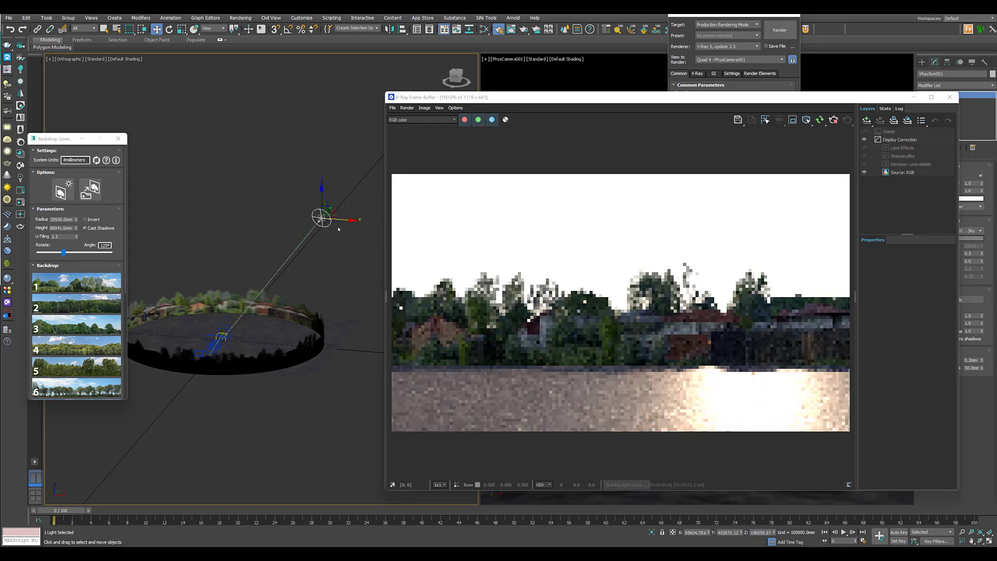
mouse_move(329, 203)
mouse_down()
mouse_move(322, 244)
mouse_move(320, 224)
mouse_up()
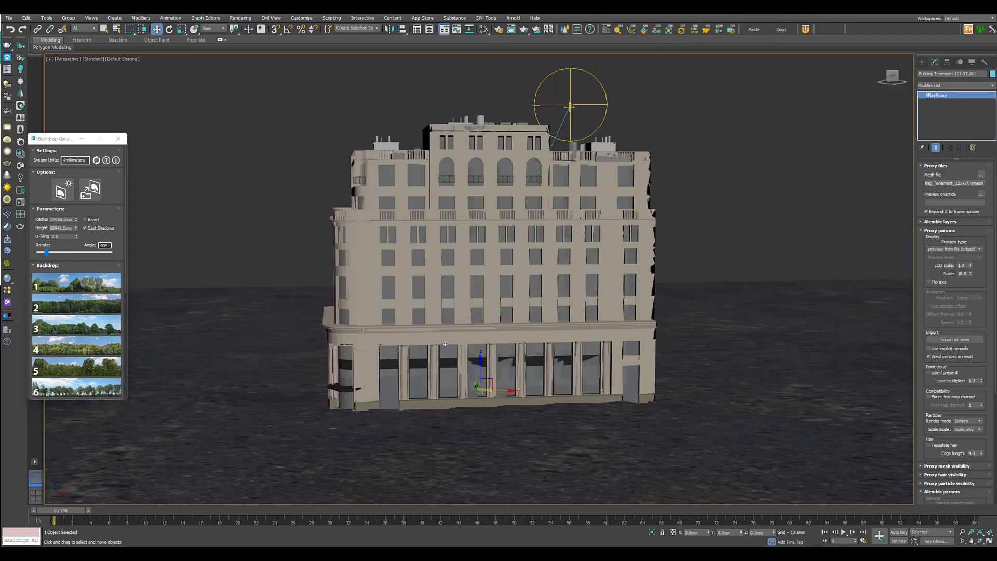
middle_drag(445, 344, 439, 346)
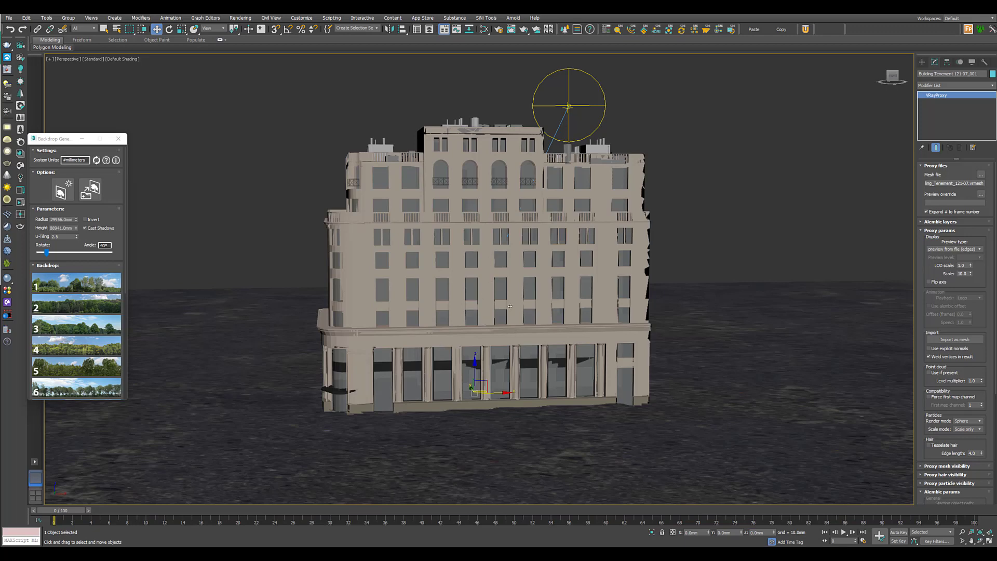
- Frame the building from a level front view and scale the city skyline ring up
middle_drag(510, 306, 516, 299)
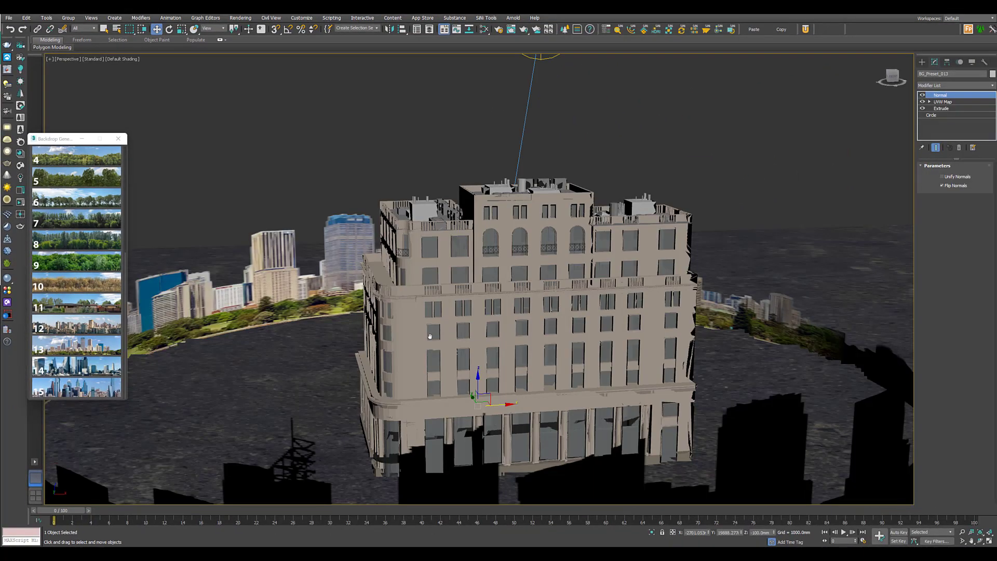
alt+middle_drag(430, 336, 431, 312)
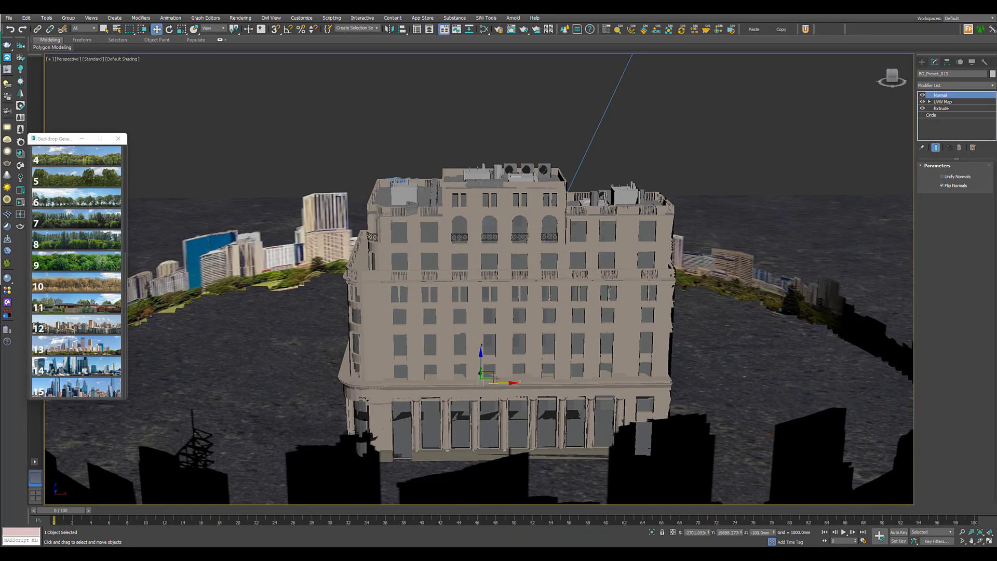
key(r)
drag(481, 384, 482, 369)
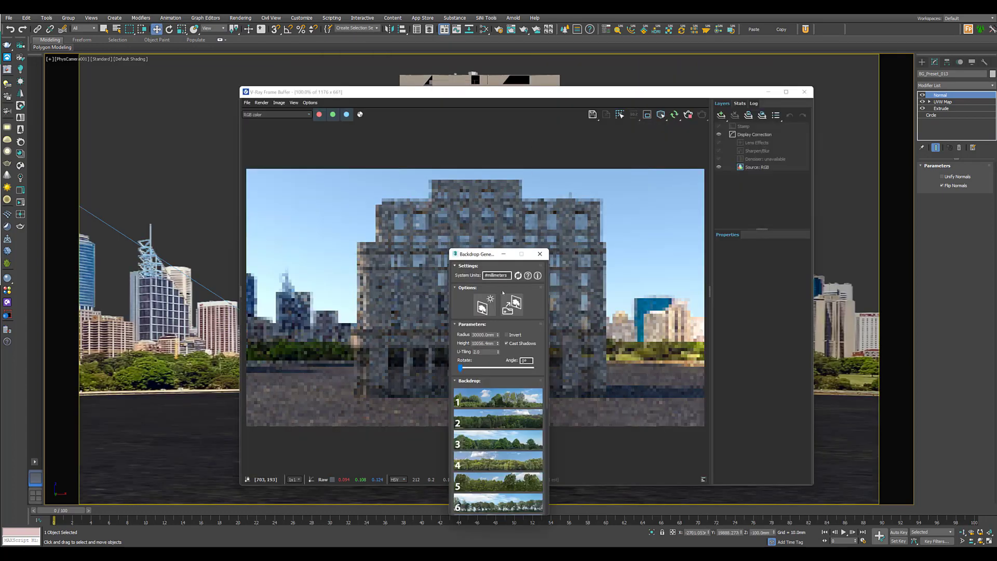
- Increase the city backdrop's height
drag(498, 343, 469, 343)
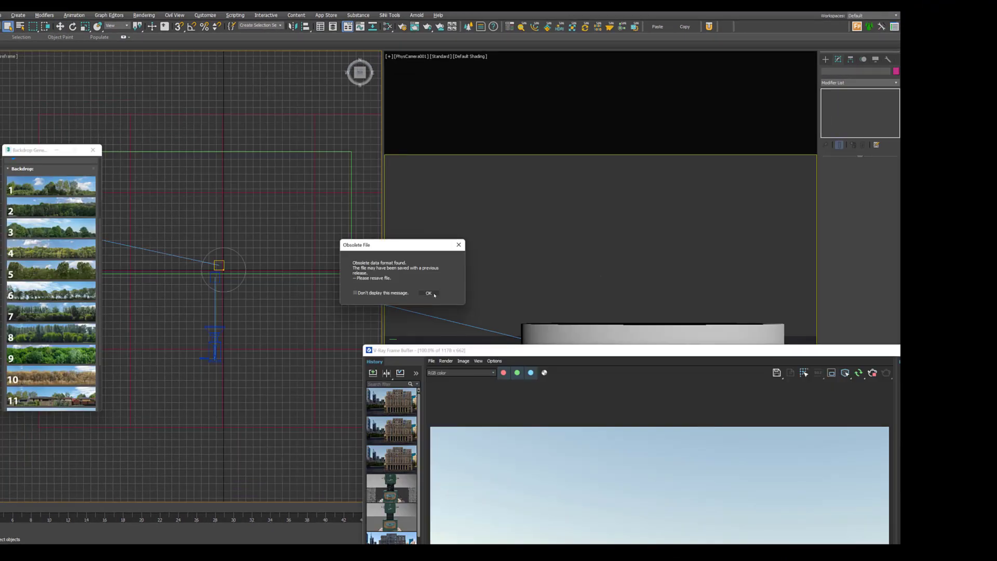
- Dismiss the obsolete-file warning and orbit around the tree-line backdrop cylinder
click(428, 293)
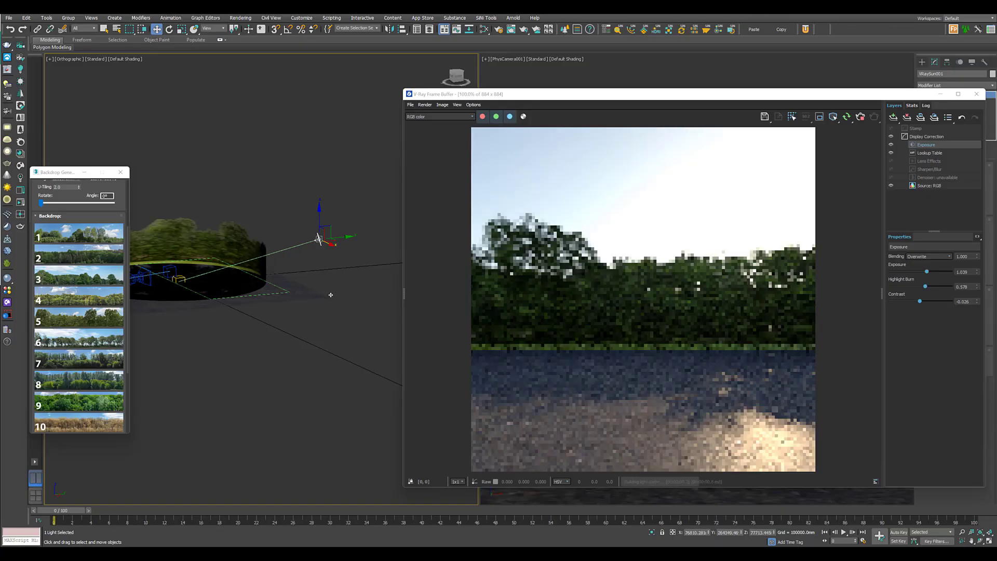
alt+middle_drag(272, 303, 322, 312)
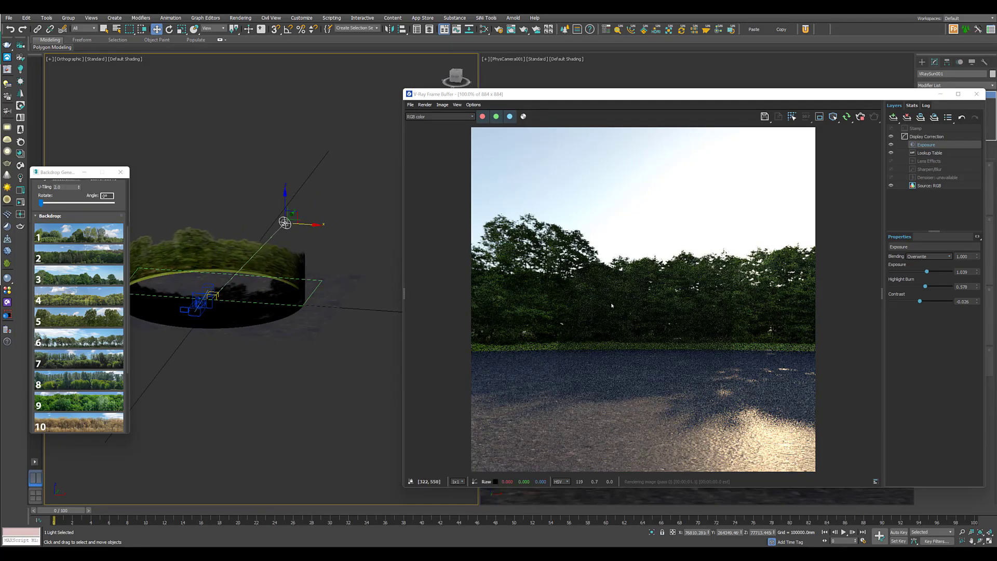
alt+middle_drag(317, 262, 274, 272)
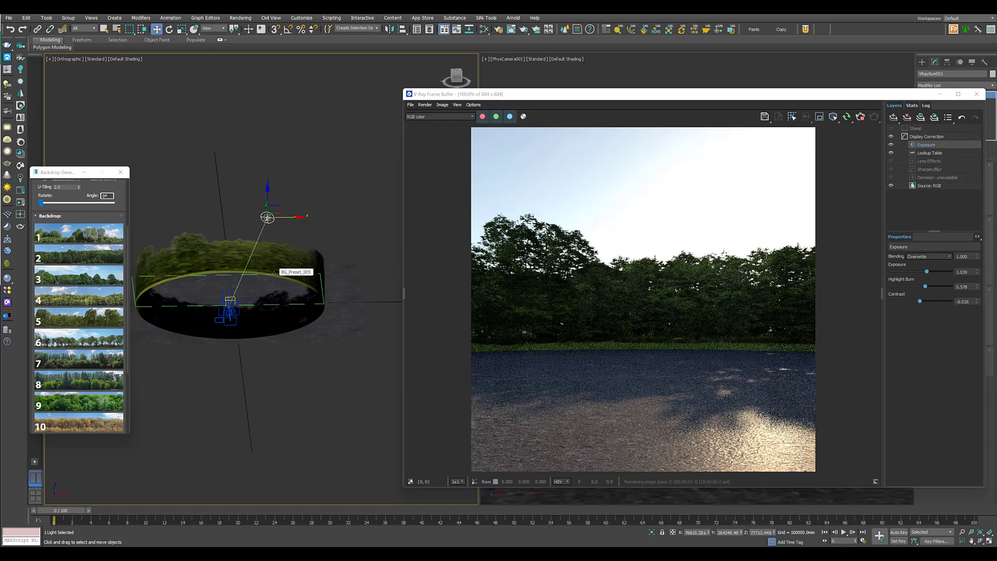
alt+middle_drag(274, 272, 260, 280)
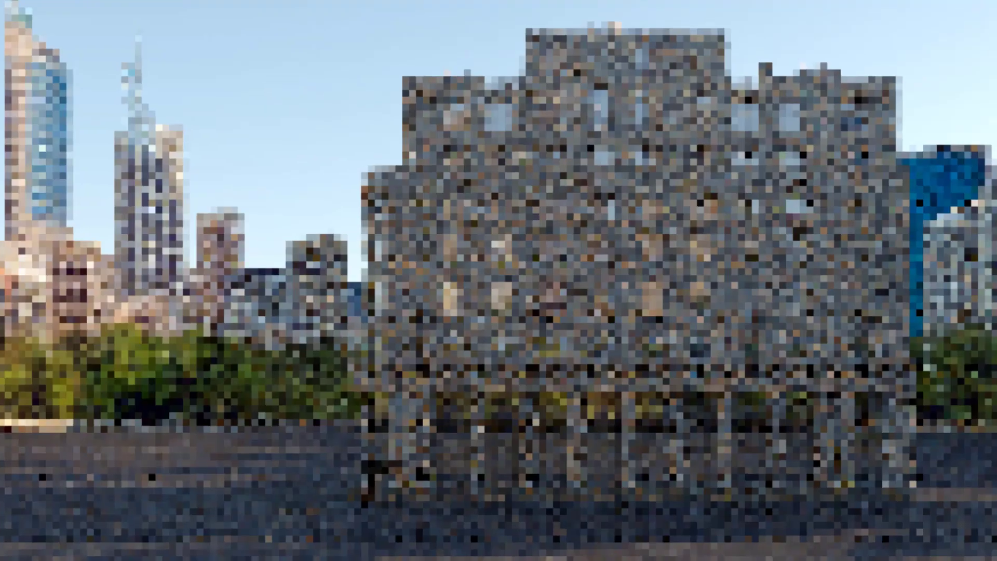